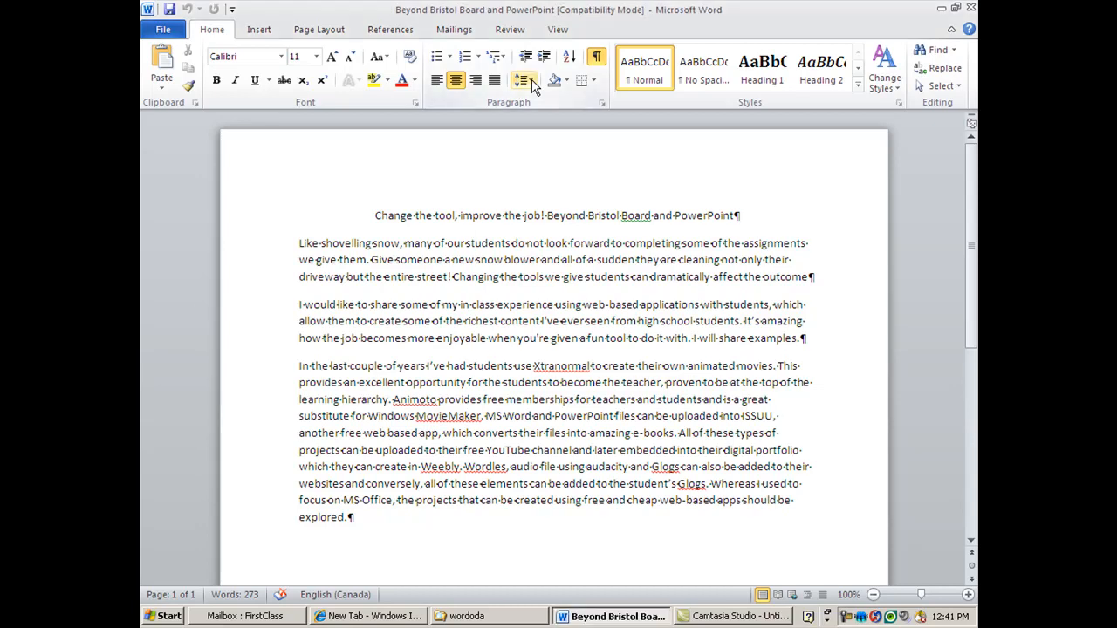
Set the whole document's line spacing to 1.0 and remove the space after its paragraphs
click(531, 84)
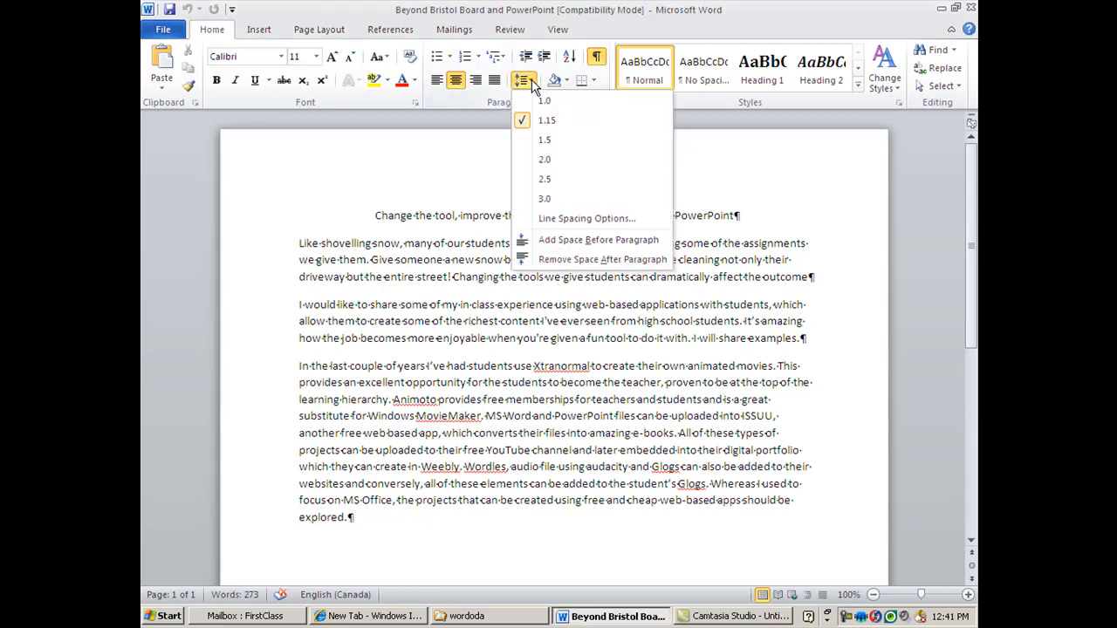
click(531, 85)
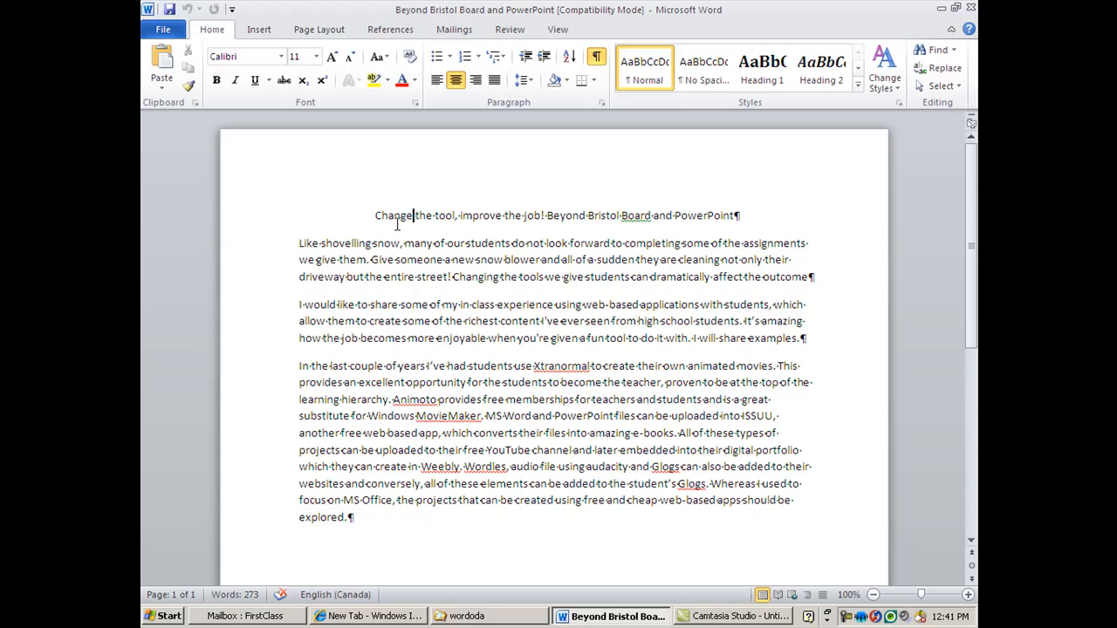
triple_click(249, 264)
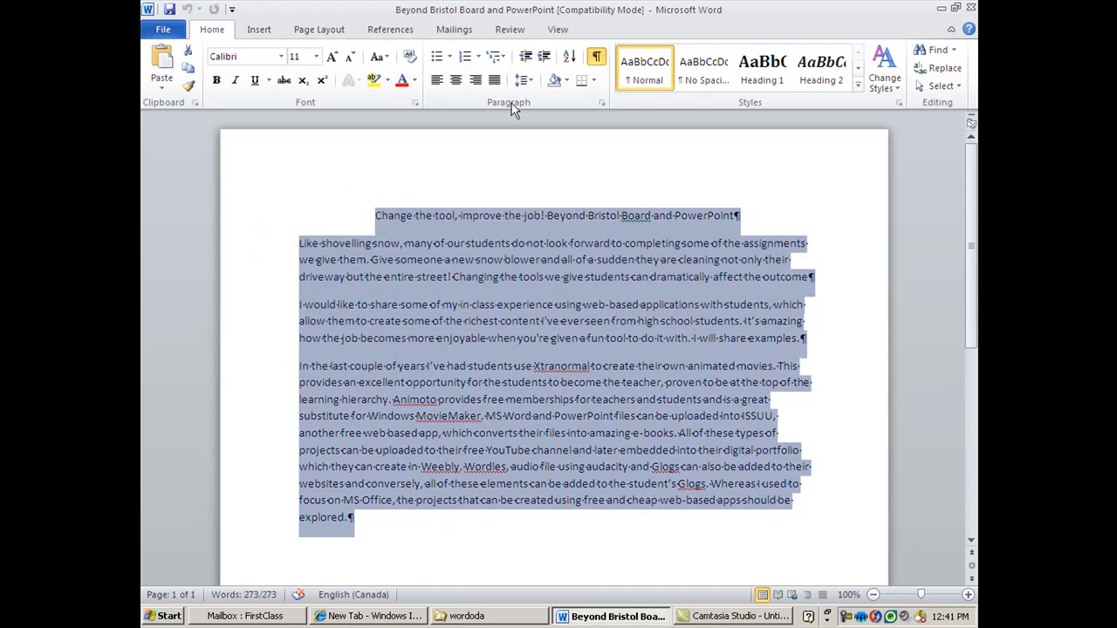
click(528, 83)
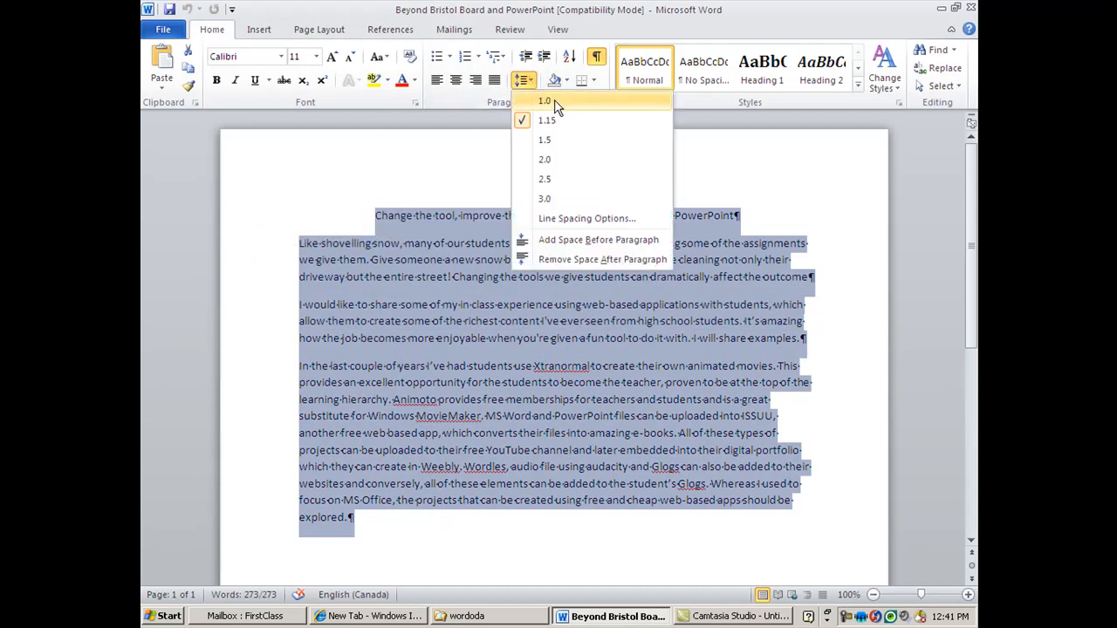
click(544, 102)
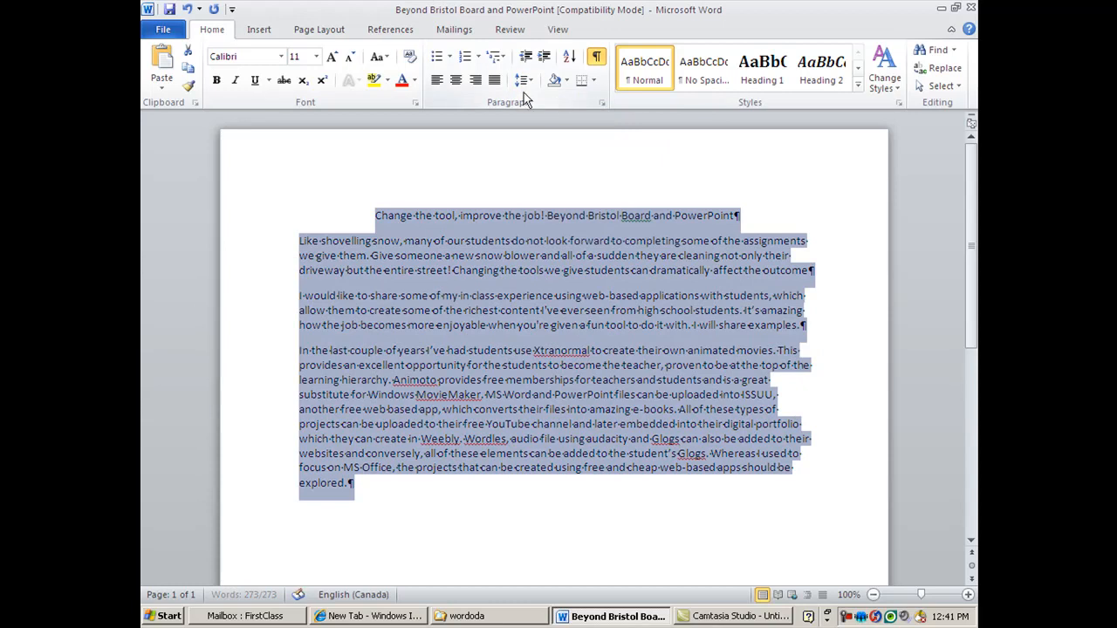
click(530, 82)
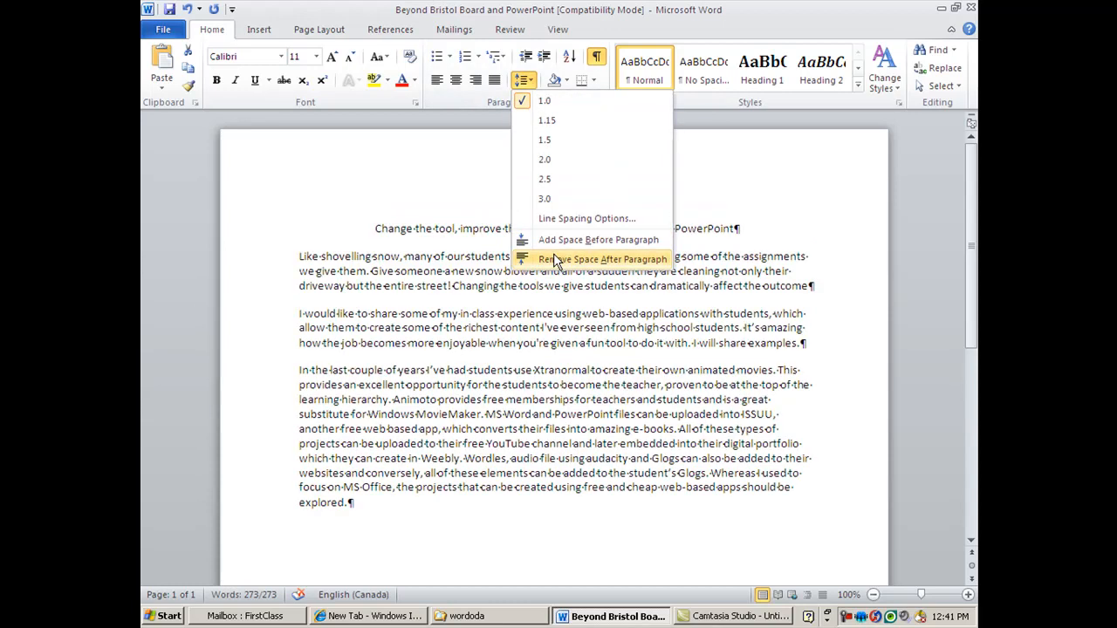
click(553, 262)
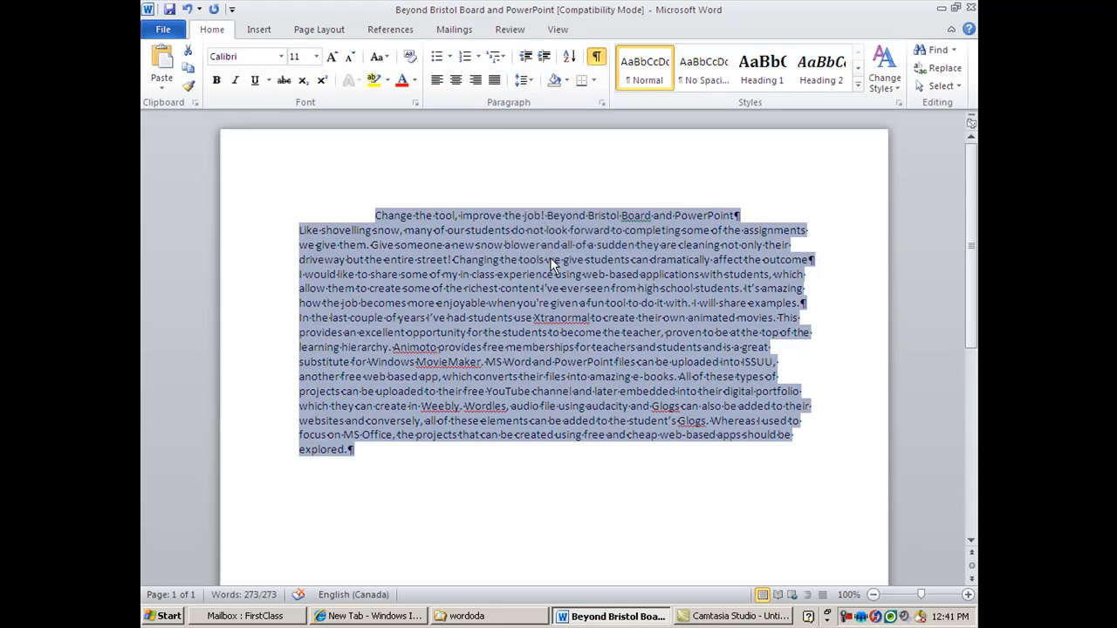
Add an empty line below the title and remove it again
click(468, 218)
click(742, 214)
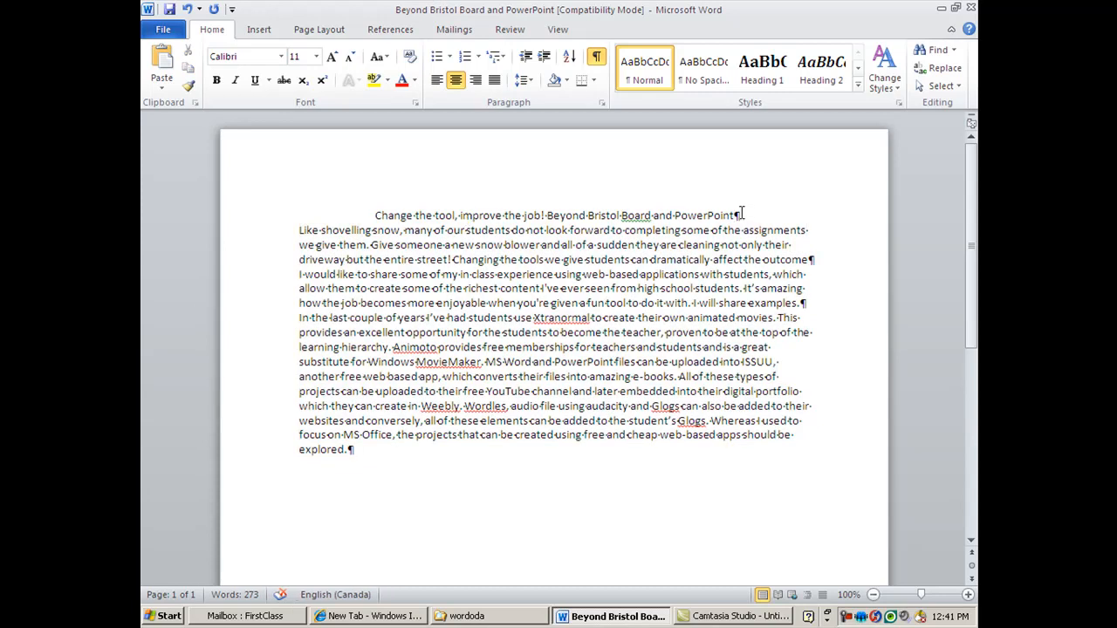
key(Return)
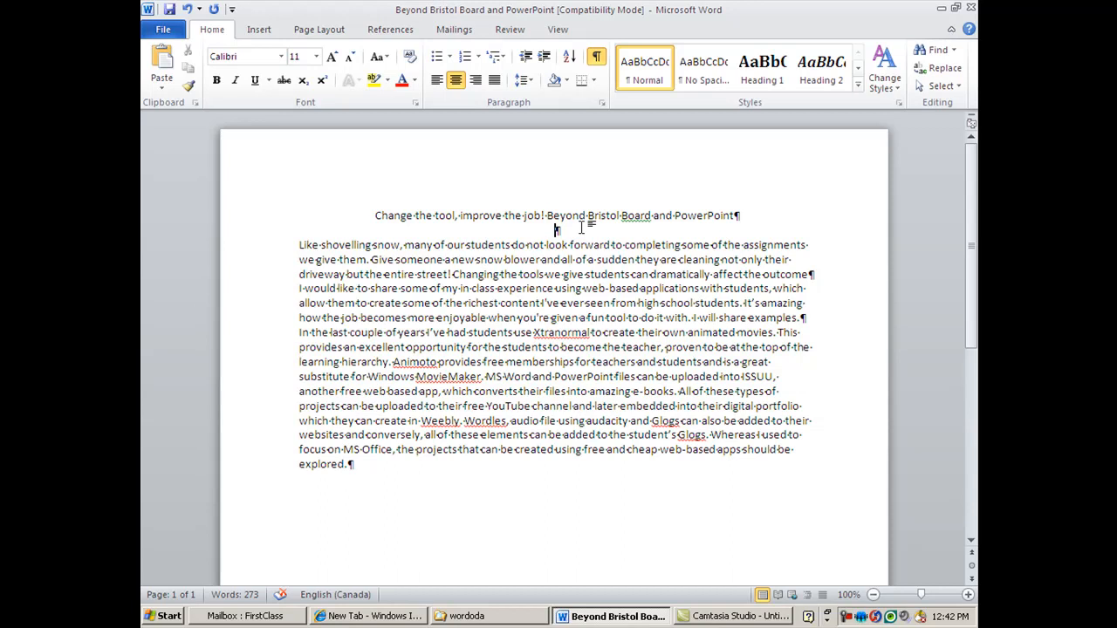
key(BackSpace)
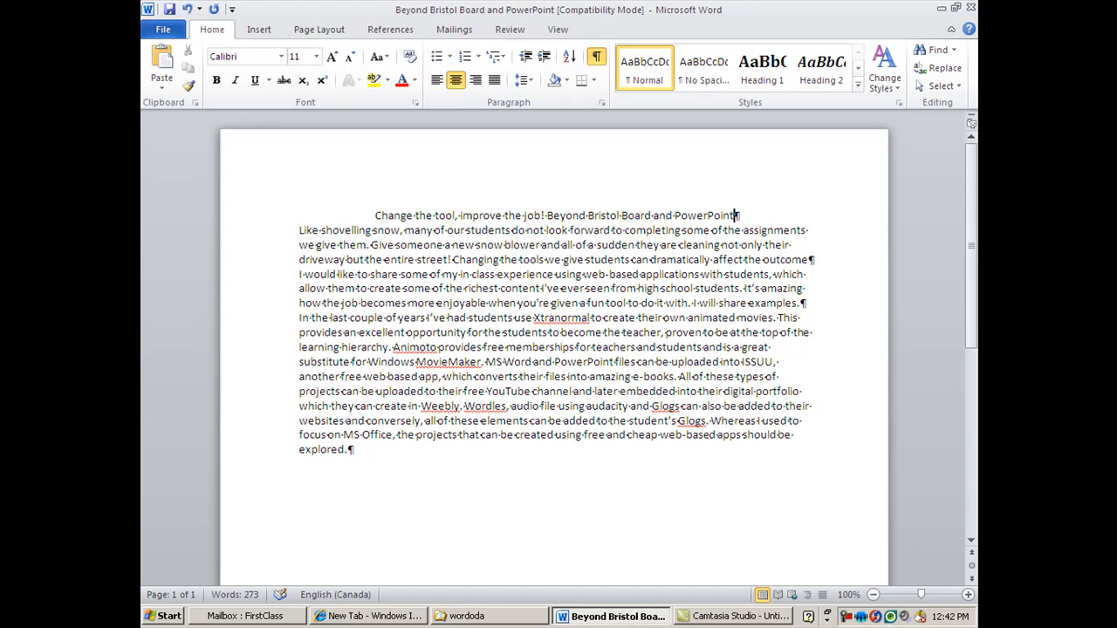
Set the title paragraph's spacing to 12 pt before and 12 pt after
click(603, 103)
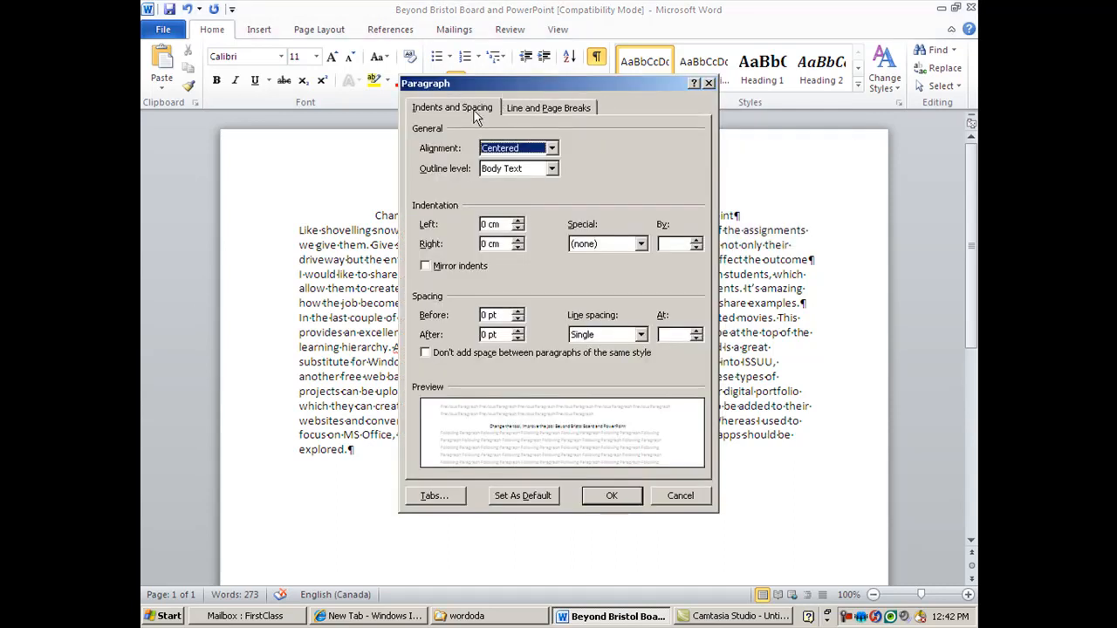
drag(606, 89, 794, 88)
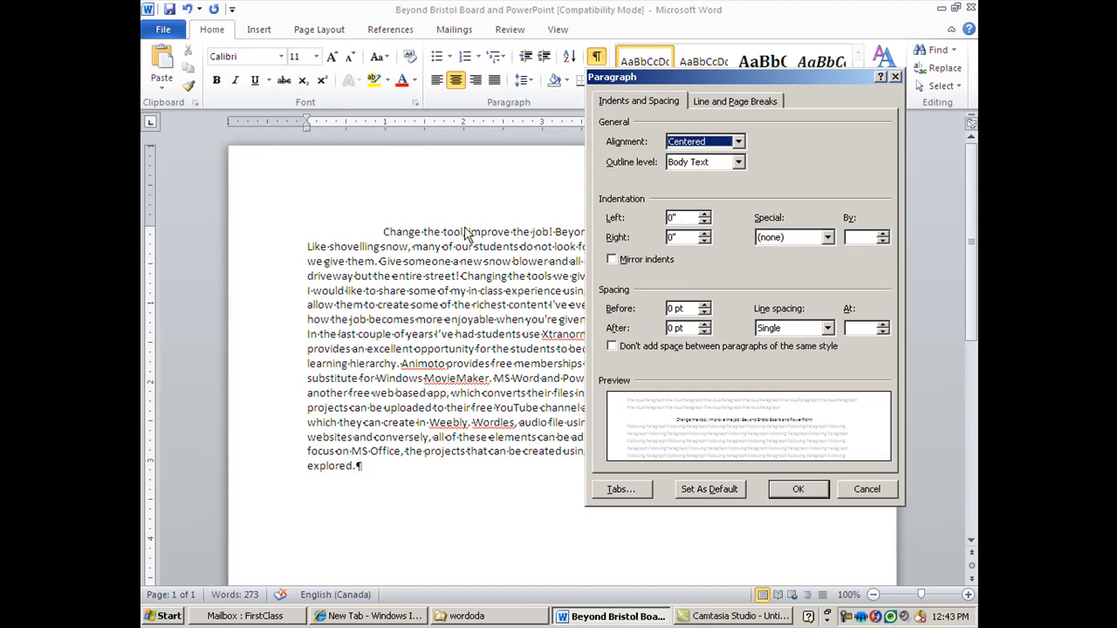
click(704, 306)
click(704, 305)
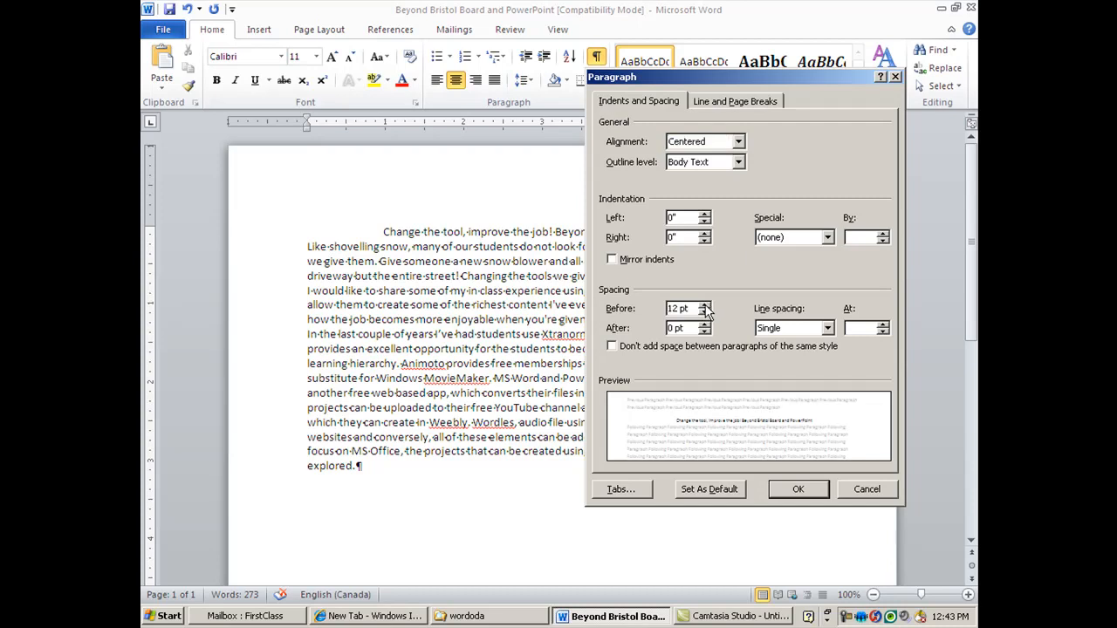
click(704, 325)
click(704, 324)
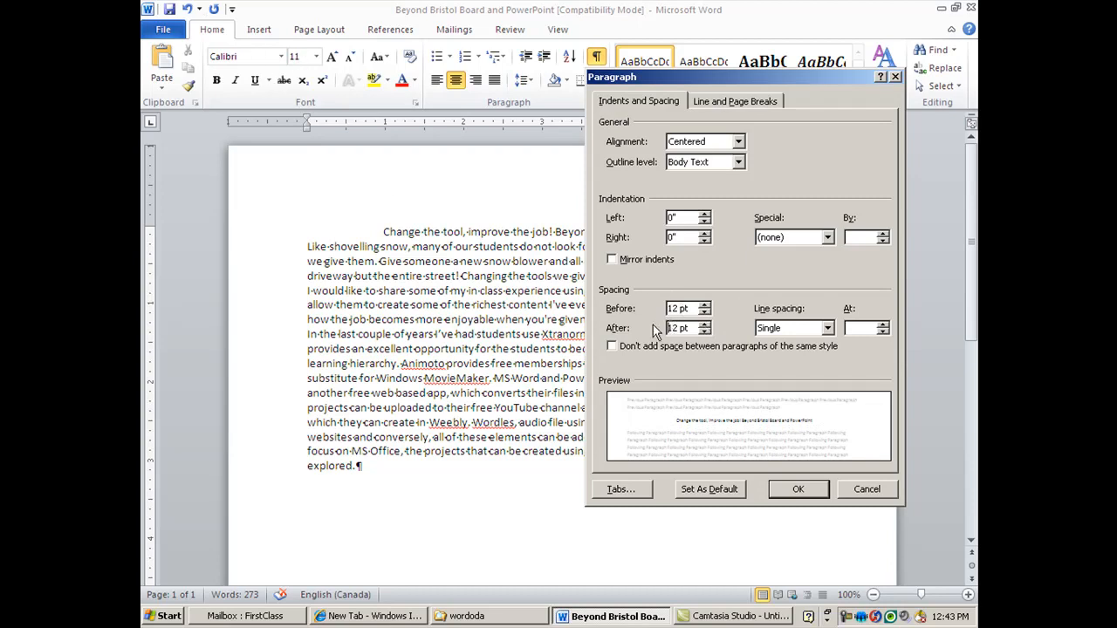
click(797, 492)
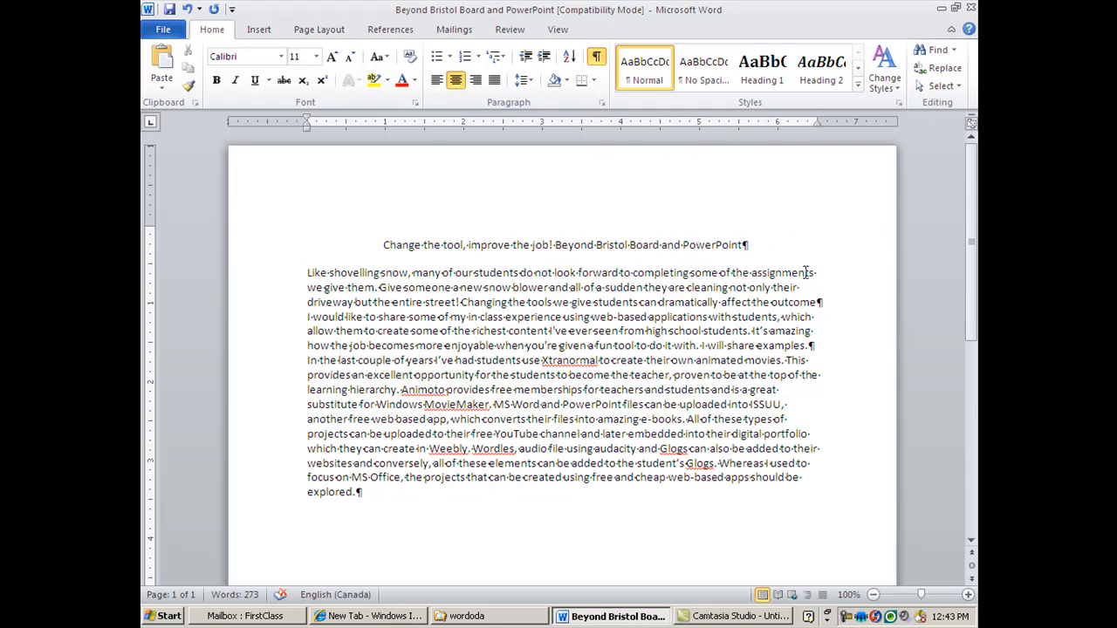
Set the spacing after the three body paragraphs to 12 pt
drag(686, 301, 693, 490)
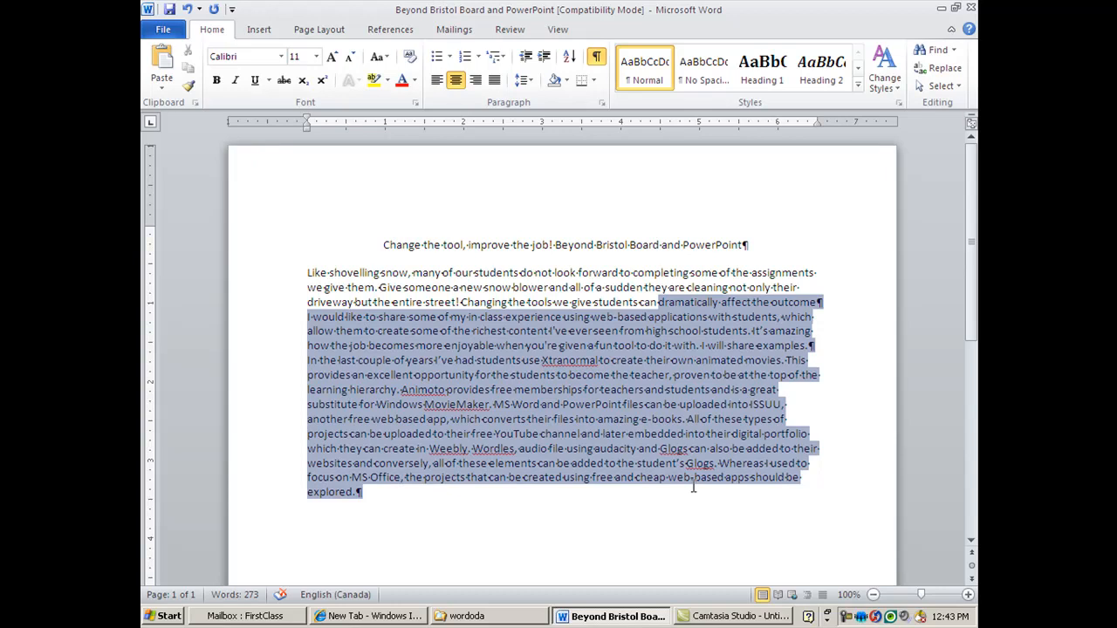
click(601, 103)
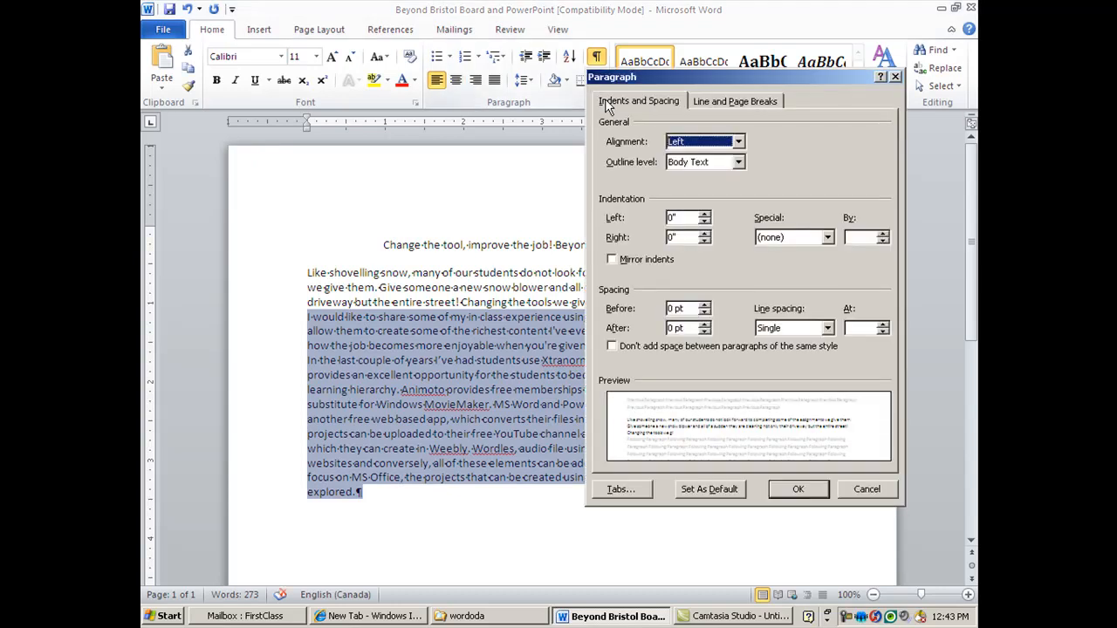
click(705, 325)
click(707, 325)
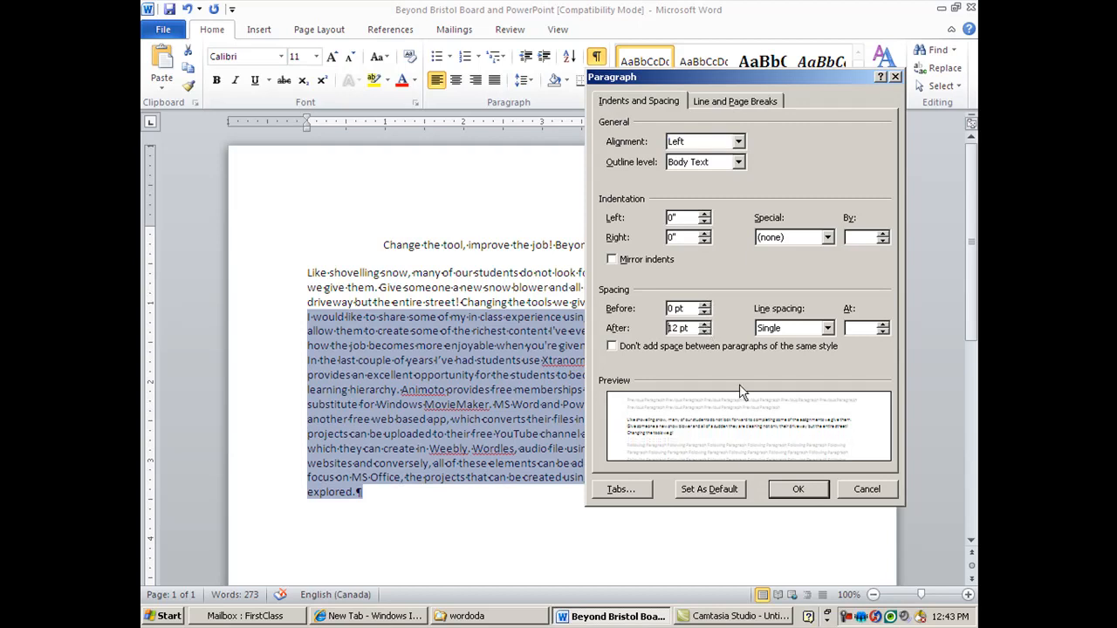
click(797, 489)
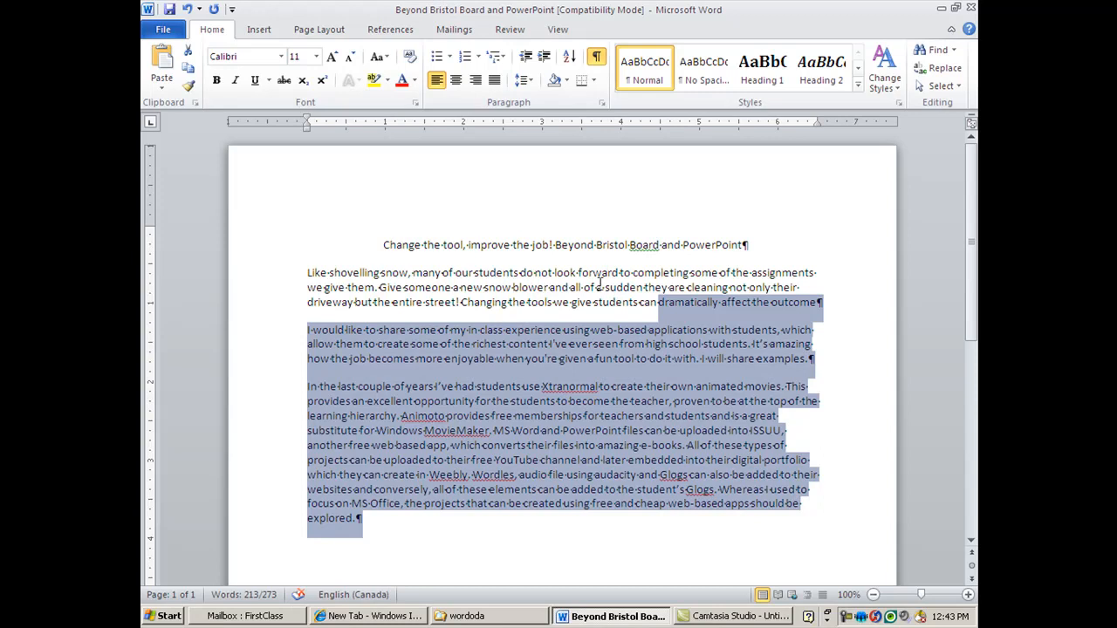
Set the first body paragraph's line spacing to Exactly 22 pt
click(602, 287)
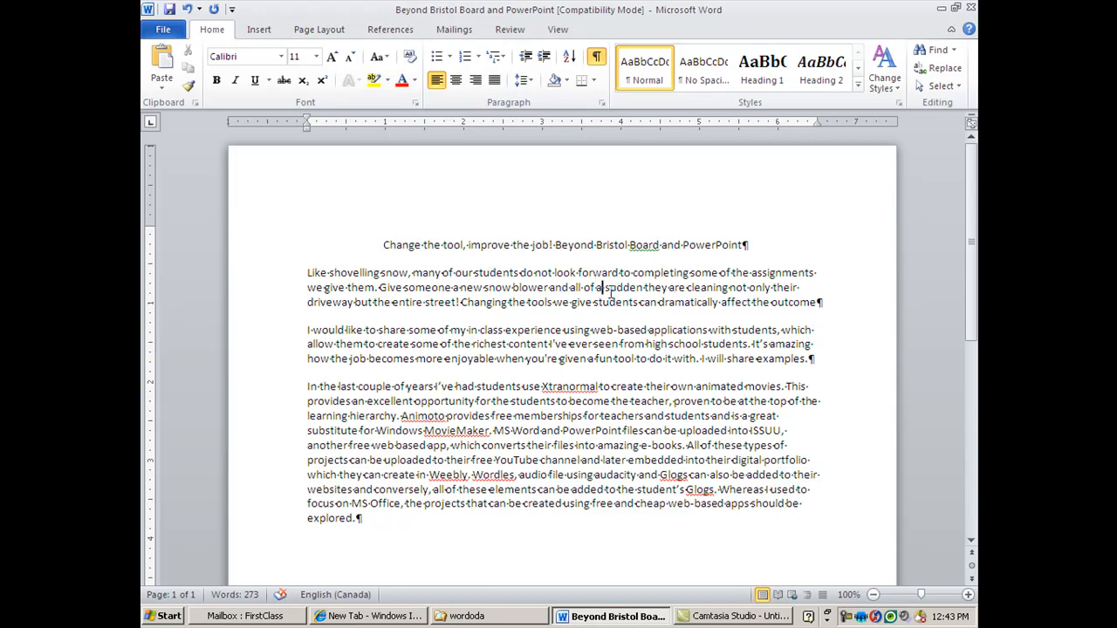
click(530, 81)
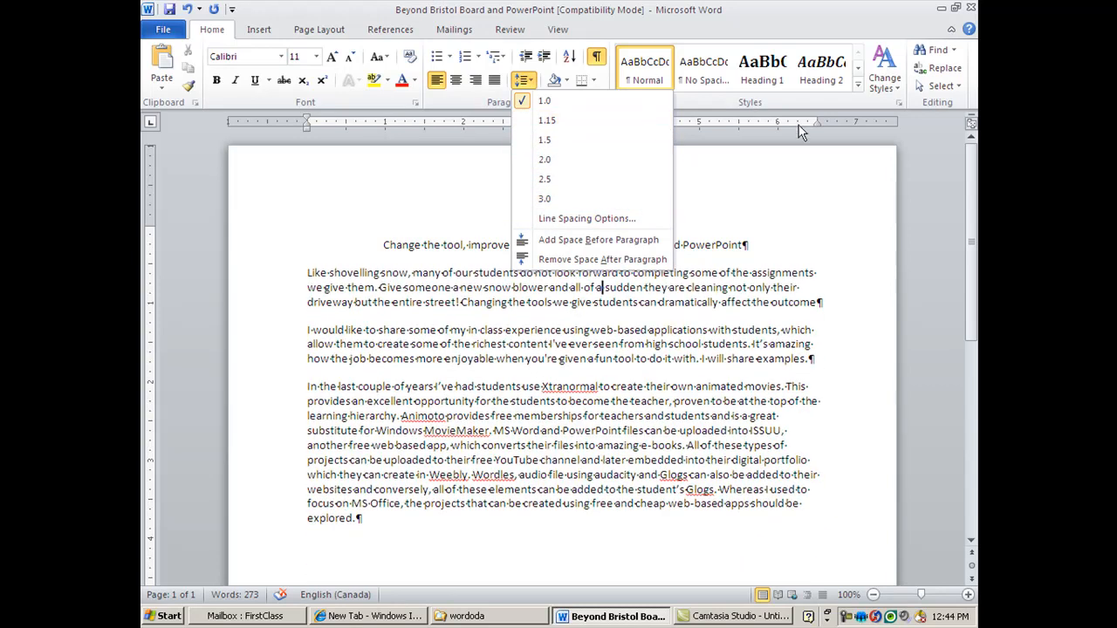
click(726, 130)
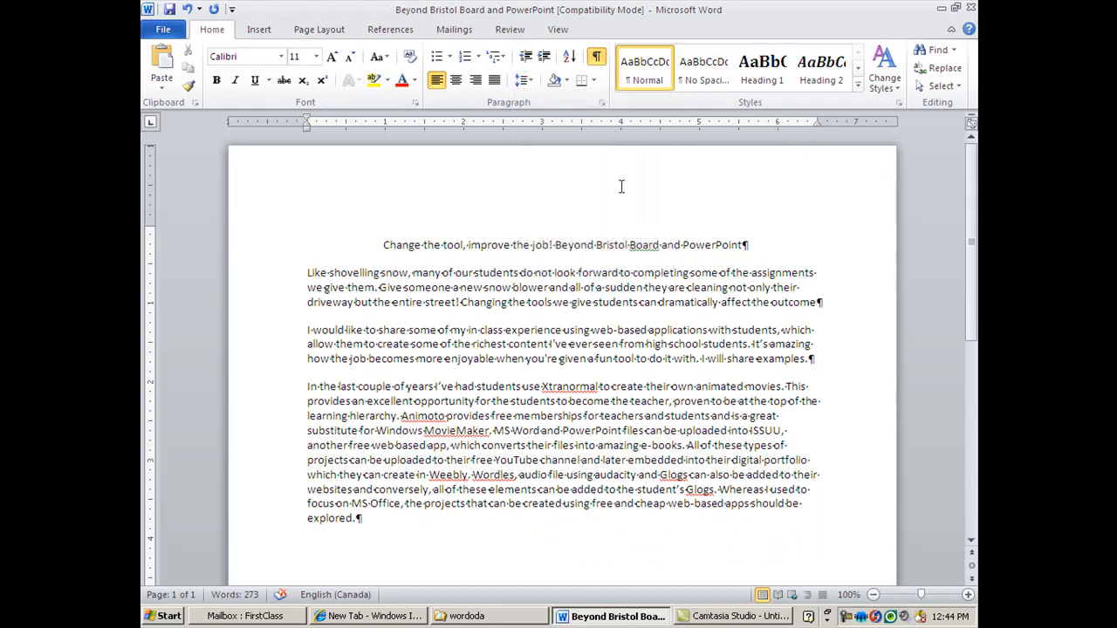
click(601, 102)
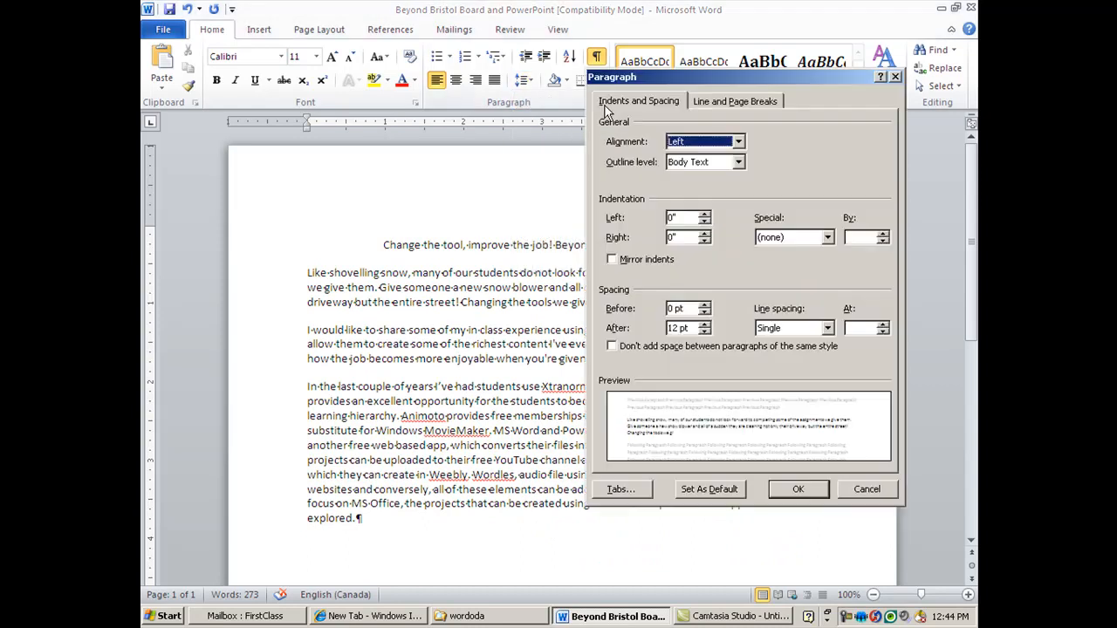
click(827, 328)
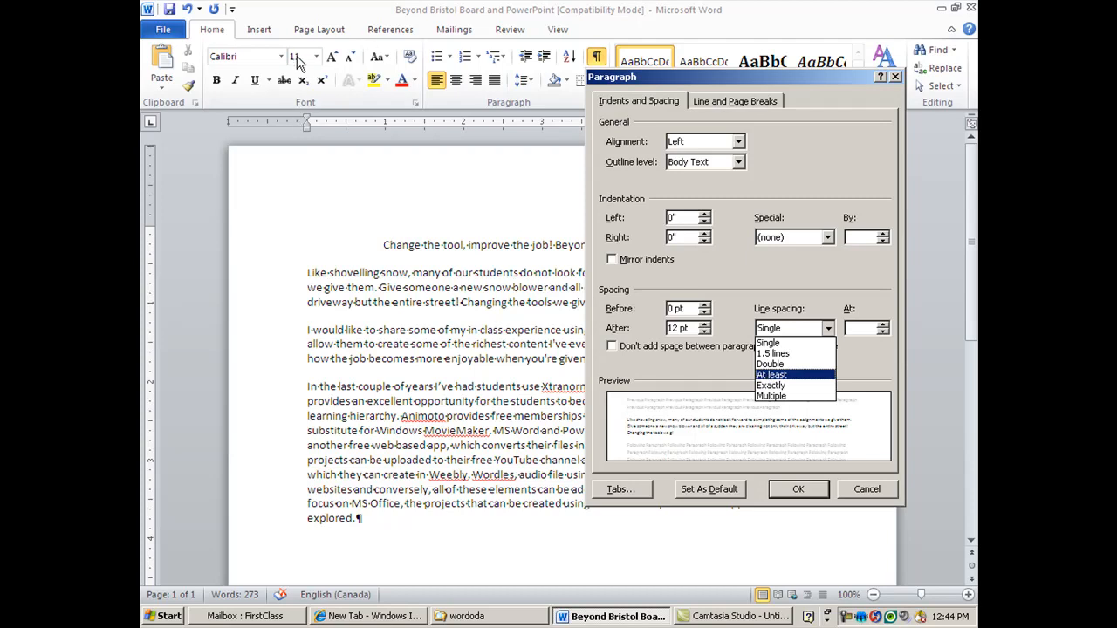
click(771, 388)
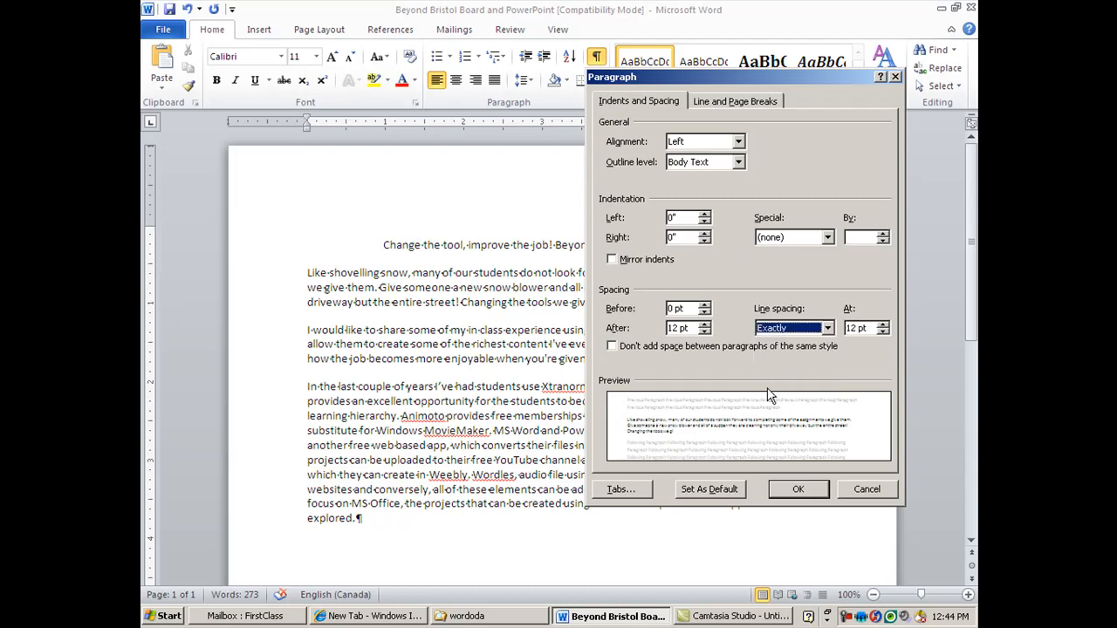
click(882, 324)
click(882, 324)
click(882, 326)
click(882, 326)
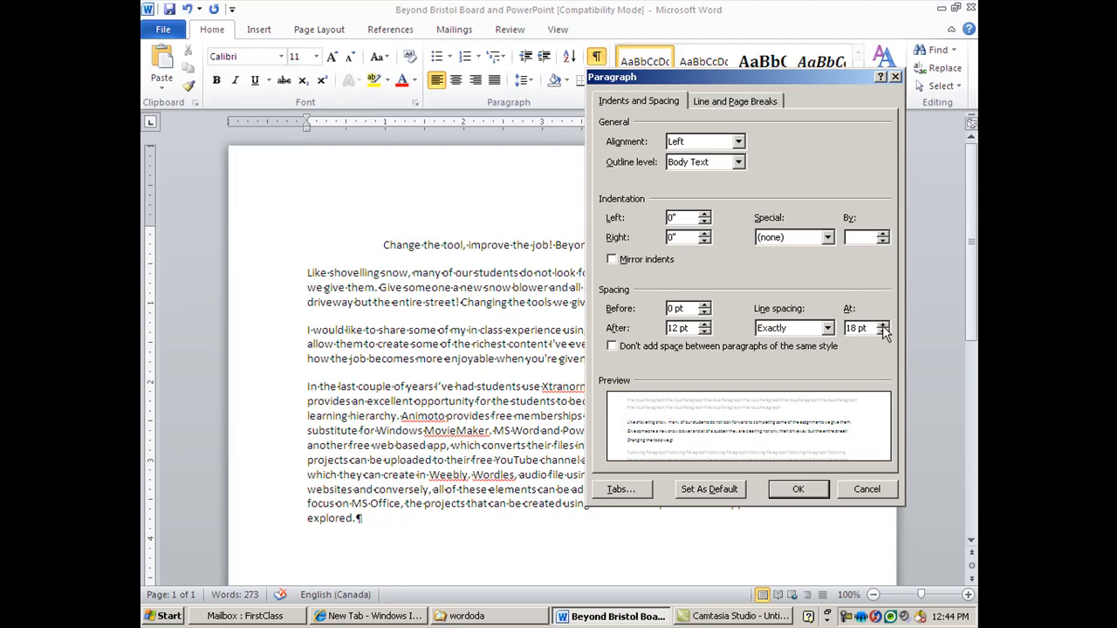
click(882, 324)
click(882, 324)
click(882, 325)
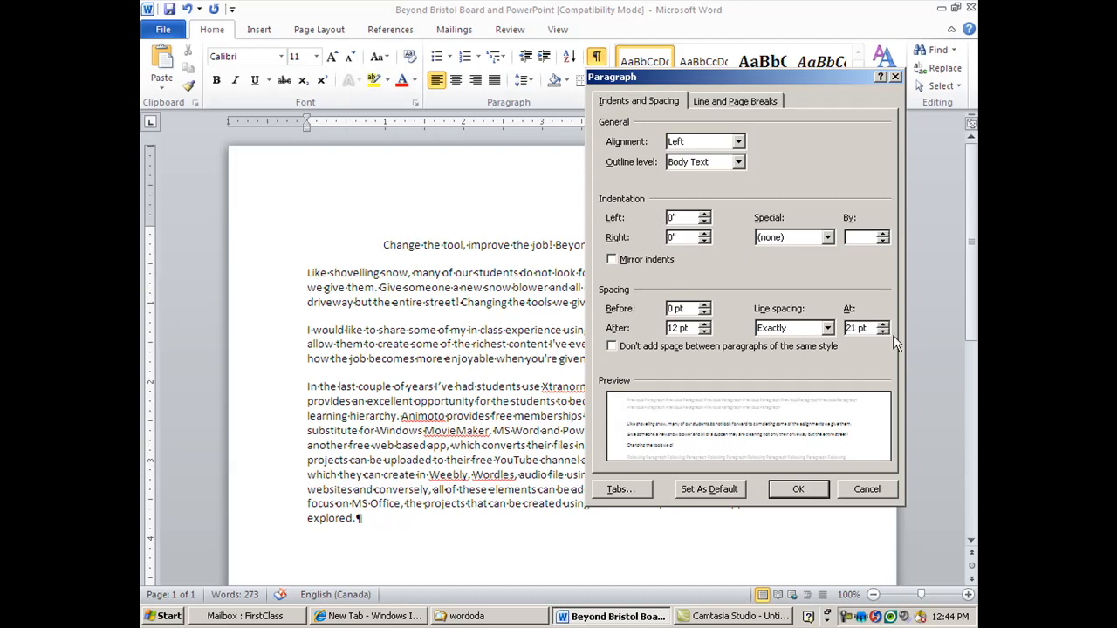
click(883, 325)
click(799, 489)
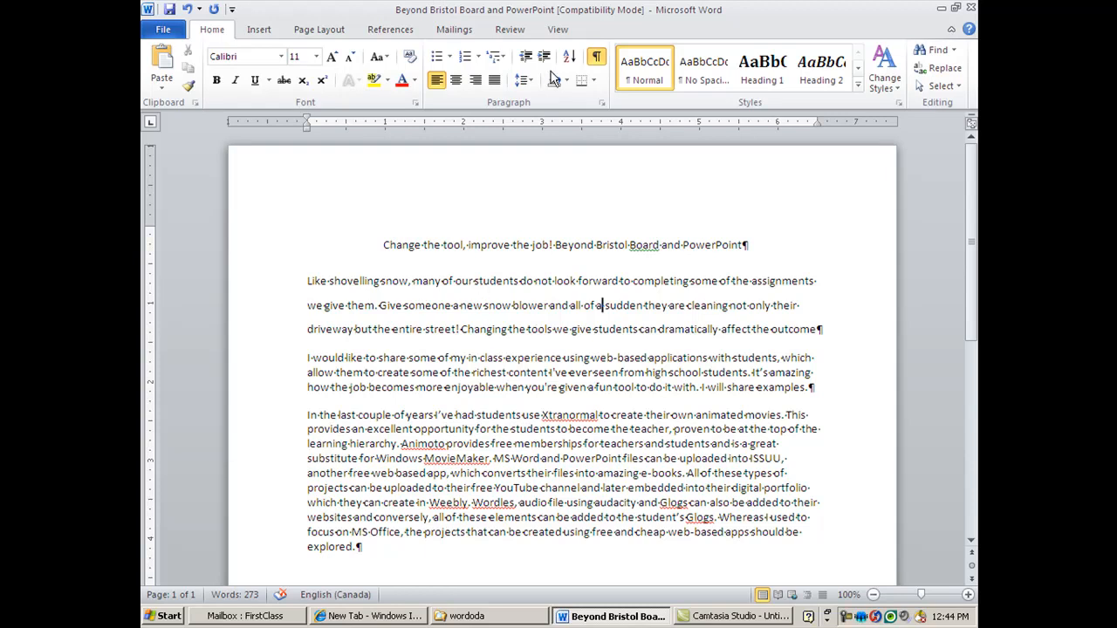
Open the paragraph formatting settings for the first body paragraph
click(600, 105)
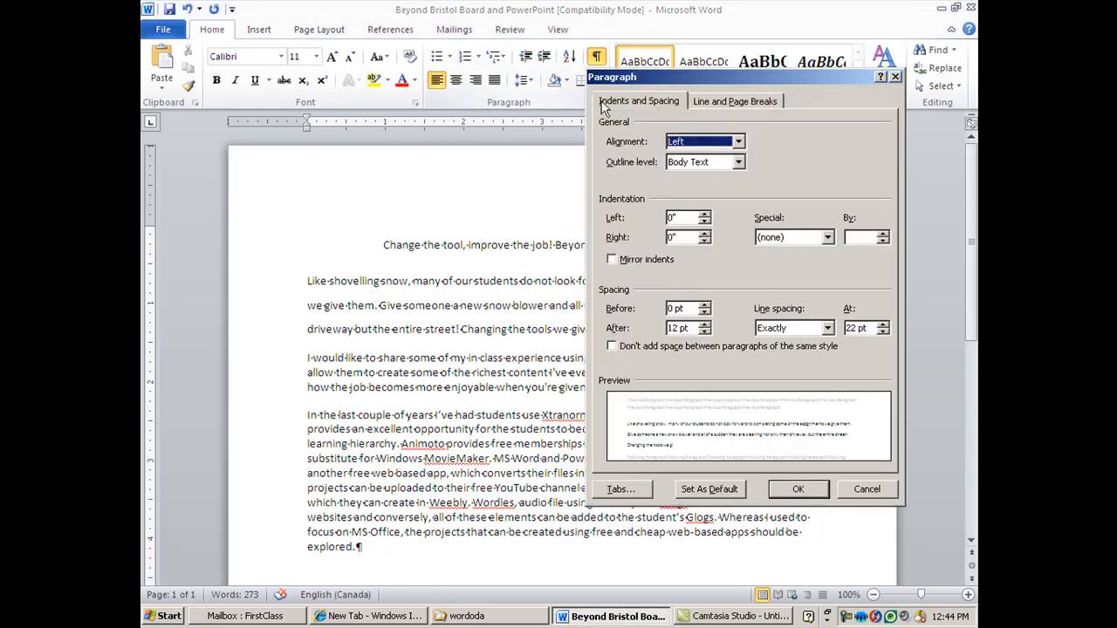